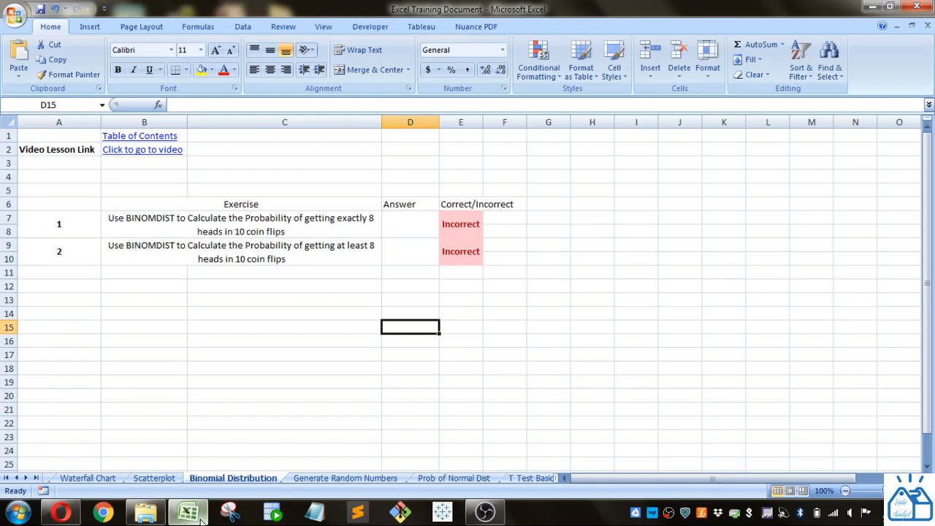
Step: Start a BINOMDIST formula in D7, the answer cell for the exactly-8-heads exercise
{"action": "left_click", "coordinate": [168, 224]}
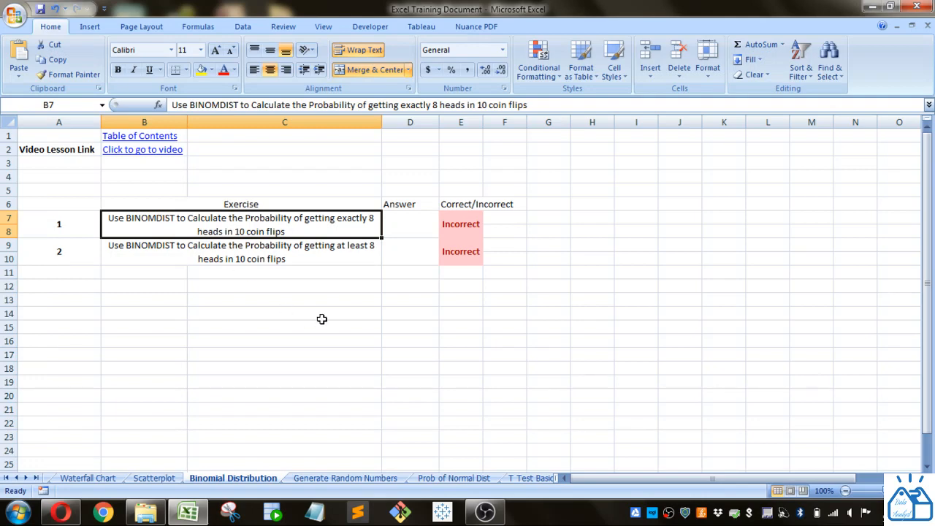
{"action": "left_click", "coordinate": [417, 213]}
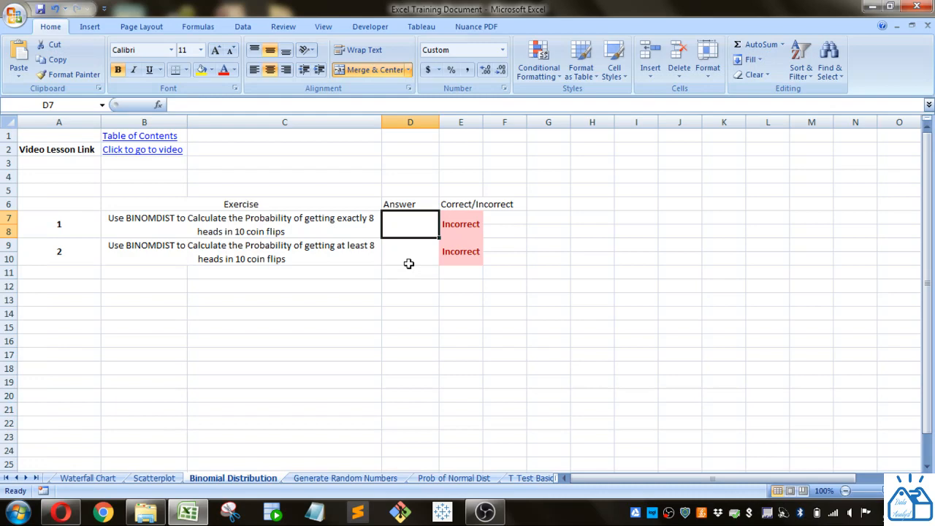
{"action": "type", "text": "="}
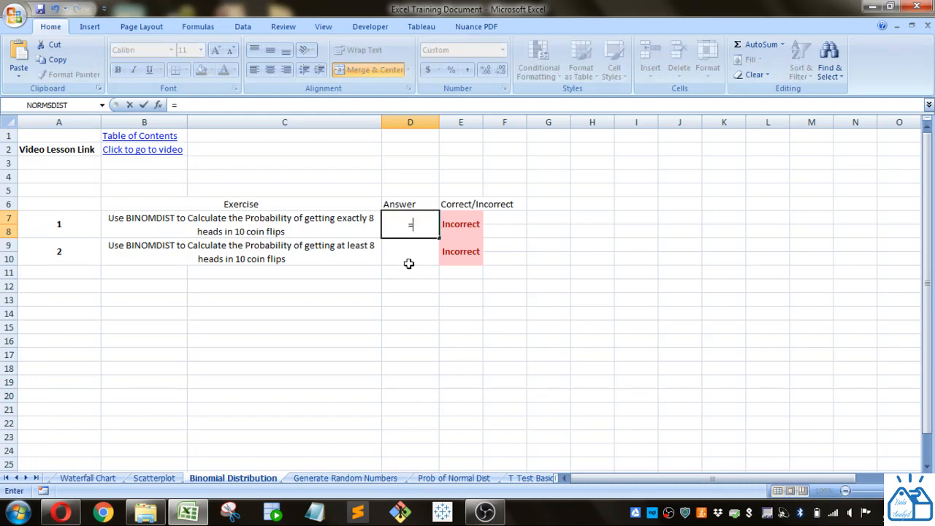
{"action": "type", "text": "BI"}
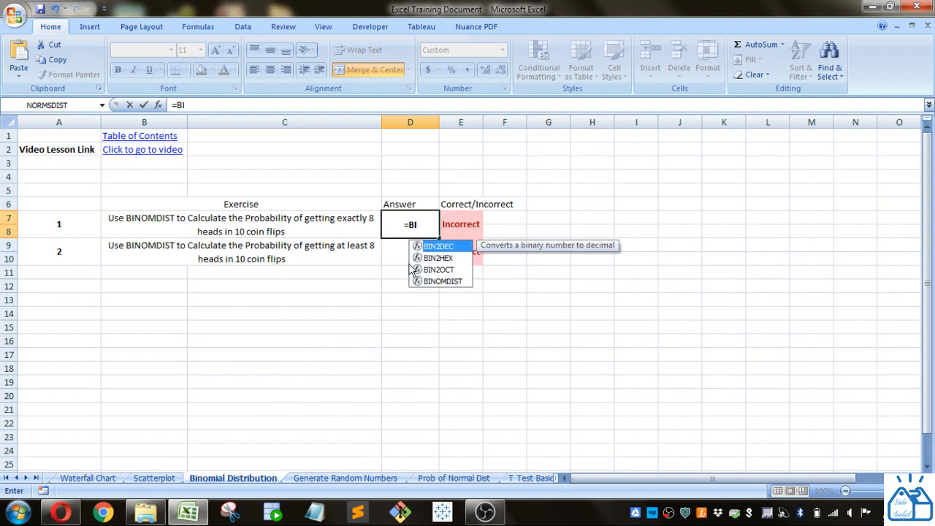
{"action": "key", "text": "Down"}
{"action": "key", "text": "Down"}
{"action": "key", "text": "Down"}
{"action": "key", "text": "Tab"}
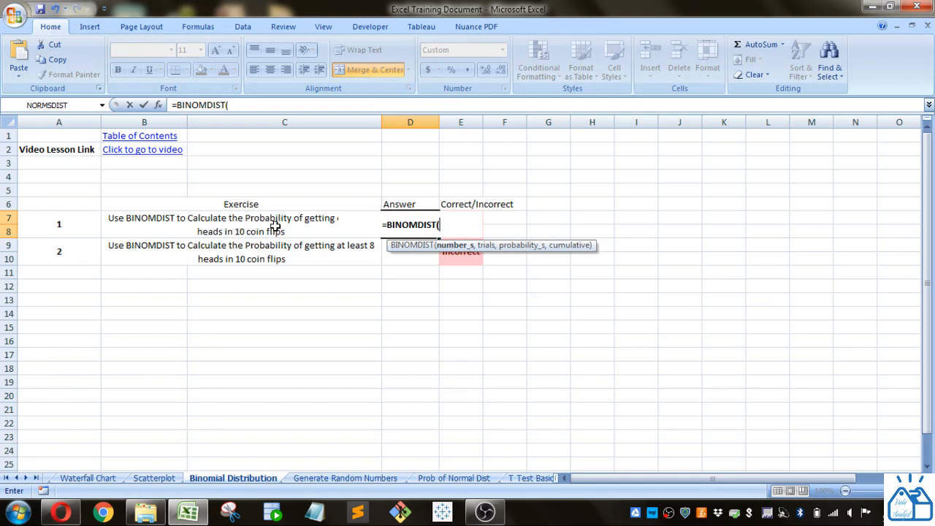
Step: Complete the D7 BINOMDIST formula with 8 successes, 10 trials, probability 0.5 and cumulative set to 0
{"action": "type", "text": "8"}
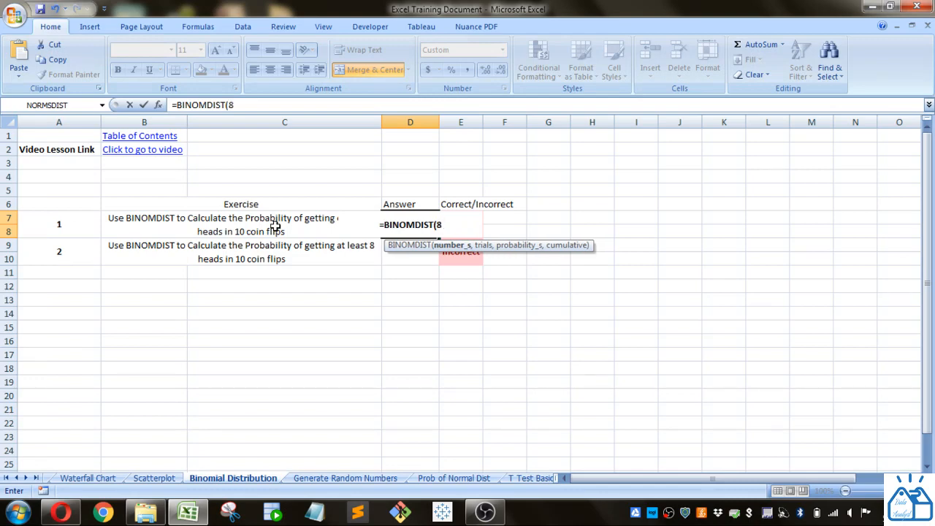
{"action": "type", "text": ","}
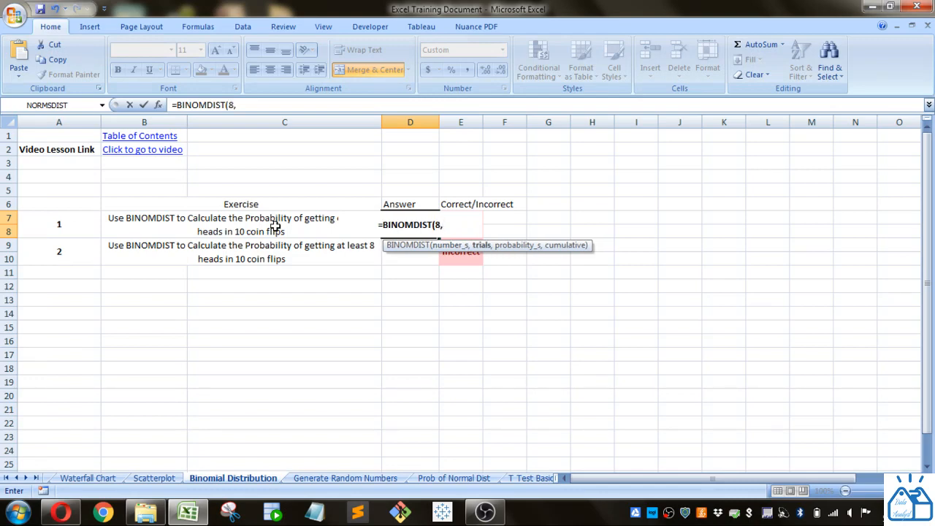
{"action": "type", "text": "10"}
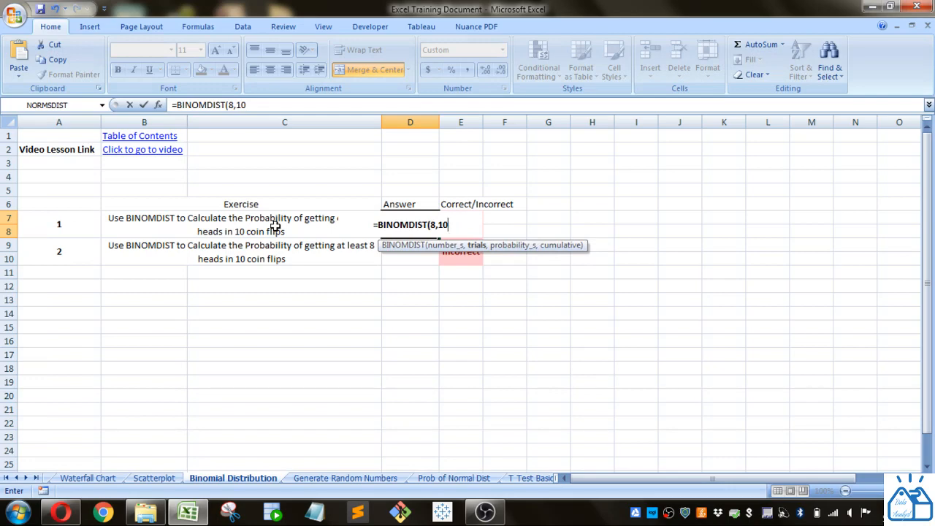
{"action": "type", "text": ","}
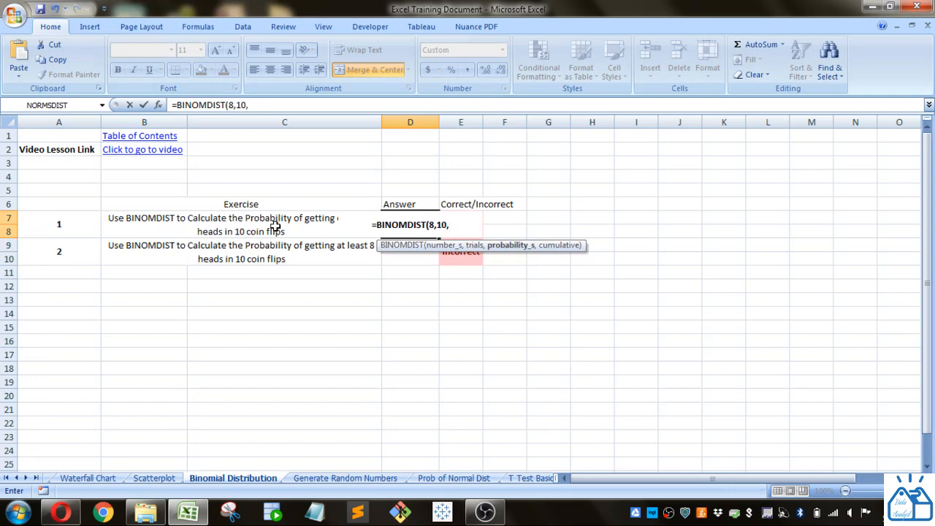
{"action": "type", "text": "0.5"}
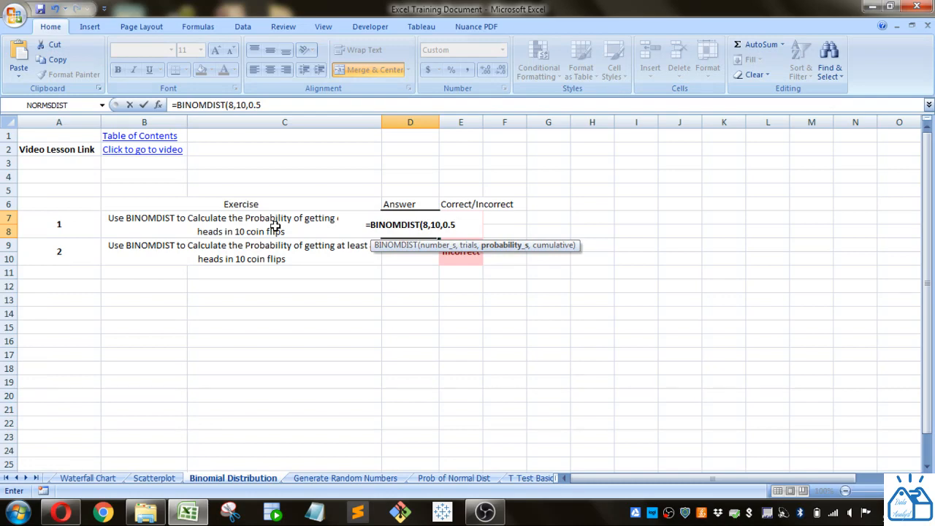
{"action": "type", "text": ","}
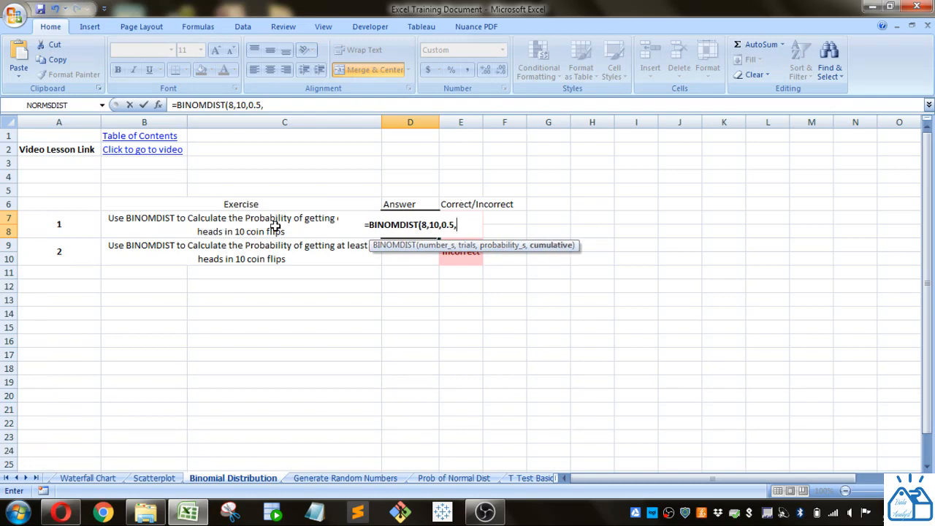
{"action": "type", "text": "0"}
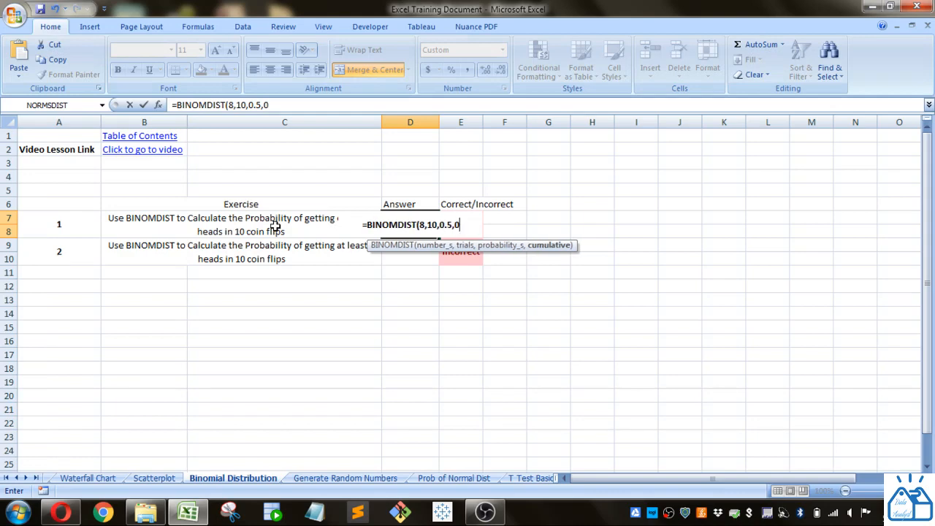
{"action": "type", "text": ")"}
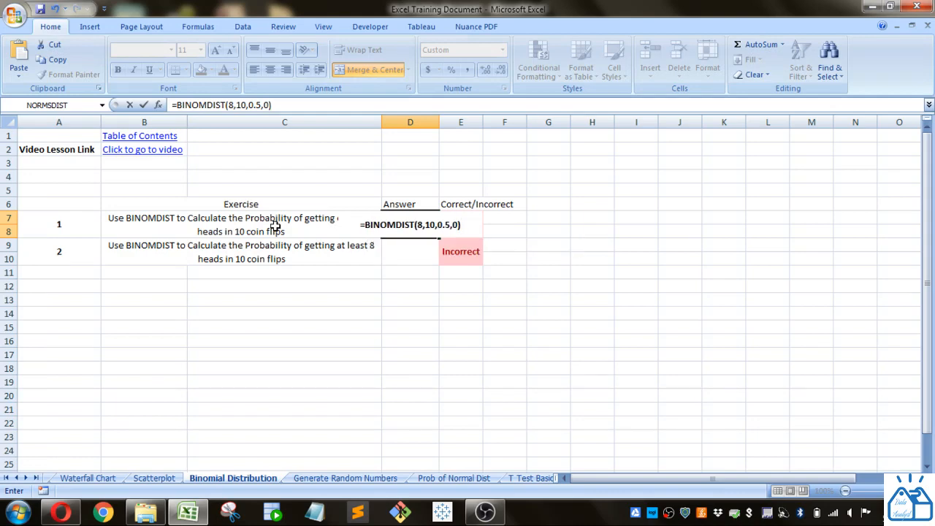
{"action": "key", "text": "Return"}
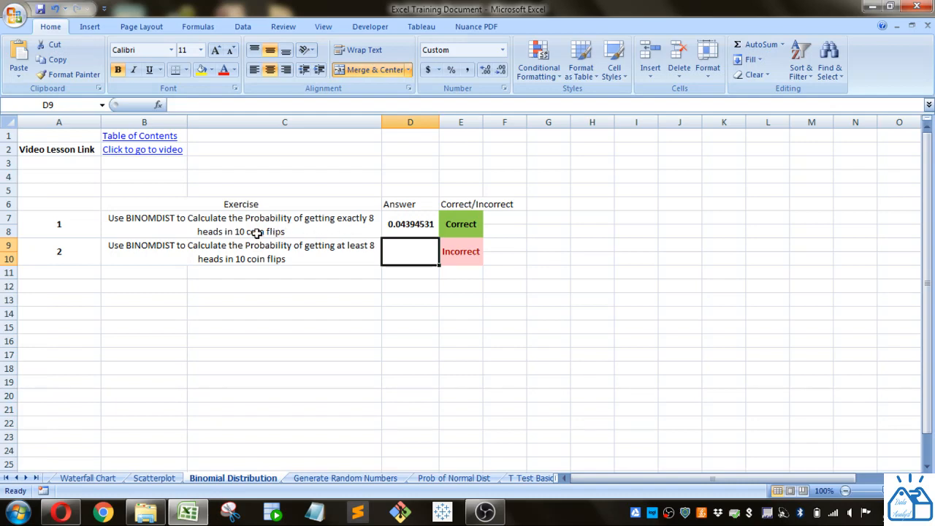
{"action": "left_click", "coordinate": [411, 231]}
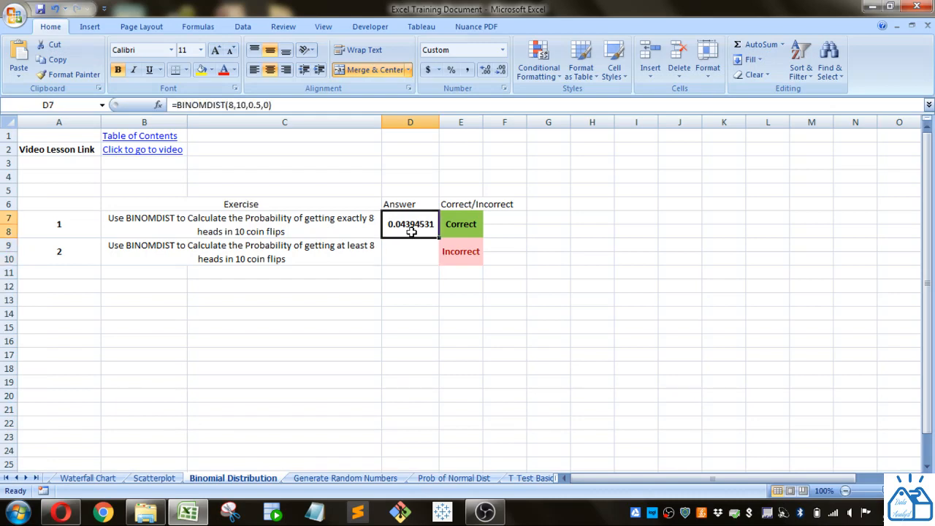
{"action": "left_click", "coordinate": [410, 252]}
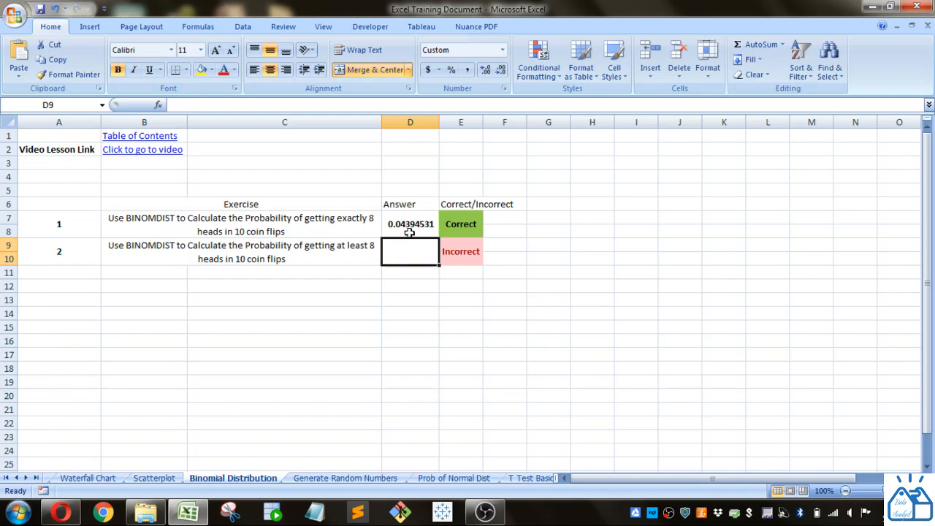
{"action": "left_click", "coordinate": [409, 232]}
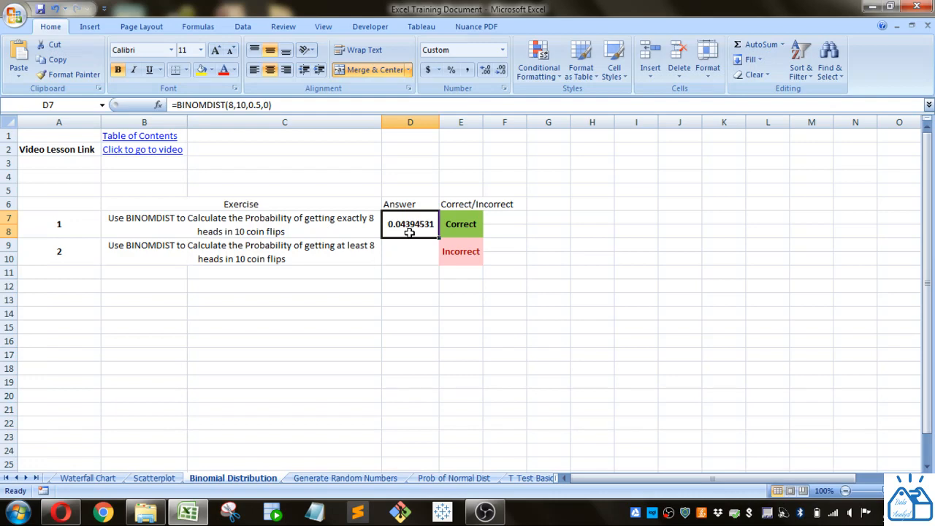
{"action": "left_click", "coordinate": [431, 252]}
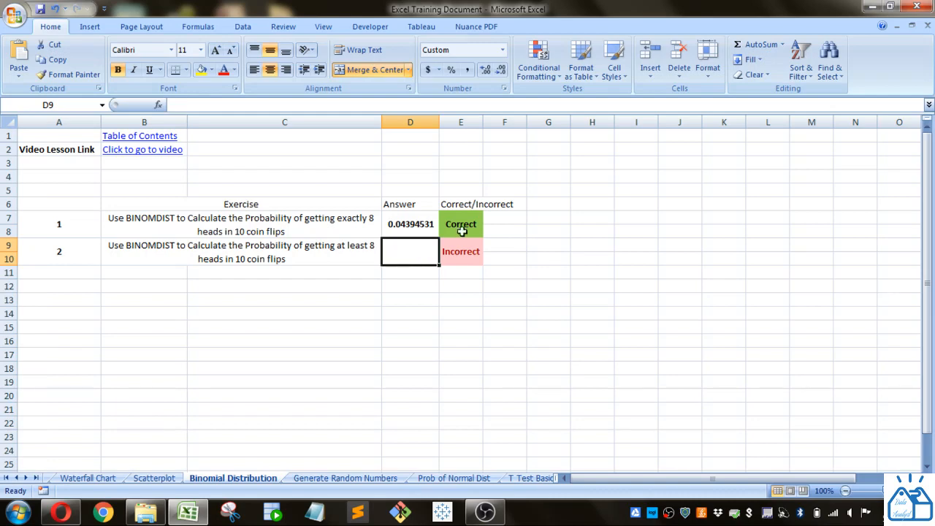
{"action": "left_click", "coordinate": [421, 282]}
Step: Start a BINOMDIST formula in D9, the answer cell for the at-least-8-heads exercise
{"action": "left_click", "coordinate": [418, 257]}
{"action": "type", "text": "="}
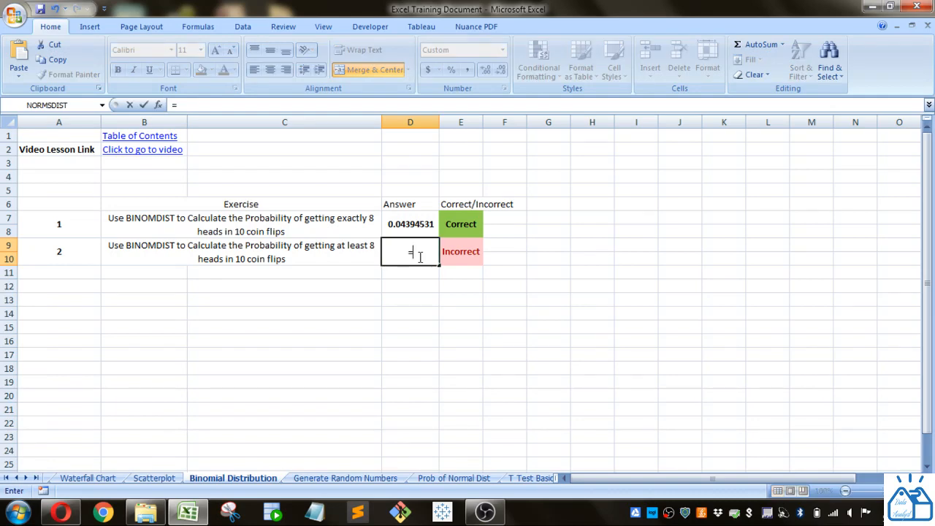
{"action": "type", "text": "BIN"}
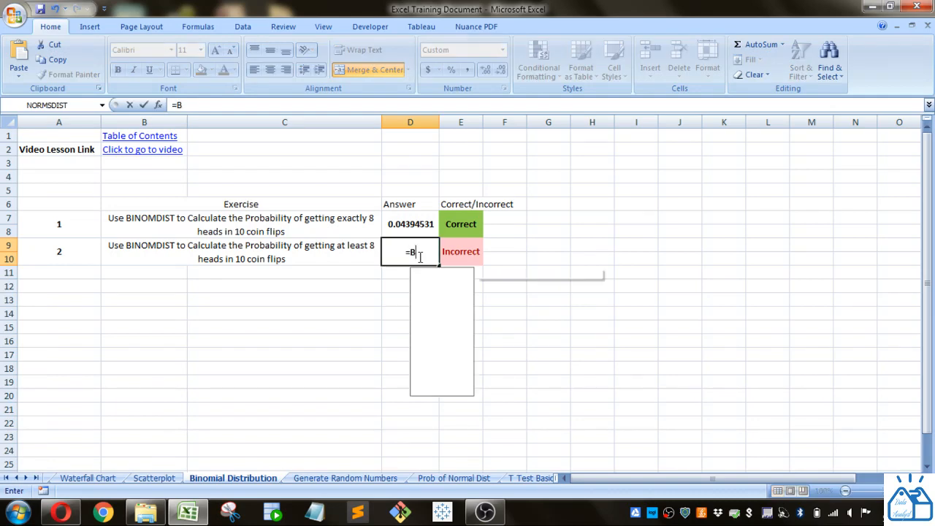
{"action": "key", "text": "Down"}
{"action": "key", "text": "Down"}
{"action": "key", "text": "Down"}
{"action": "key", "text": "Tab"}
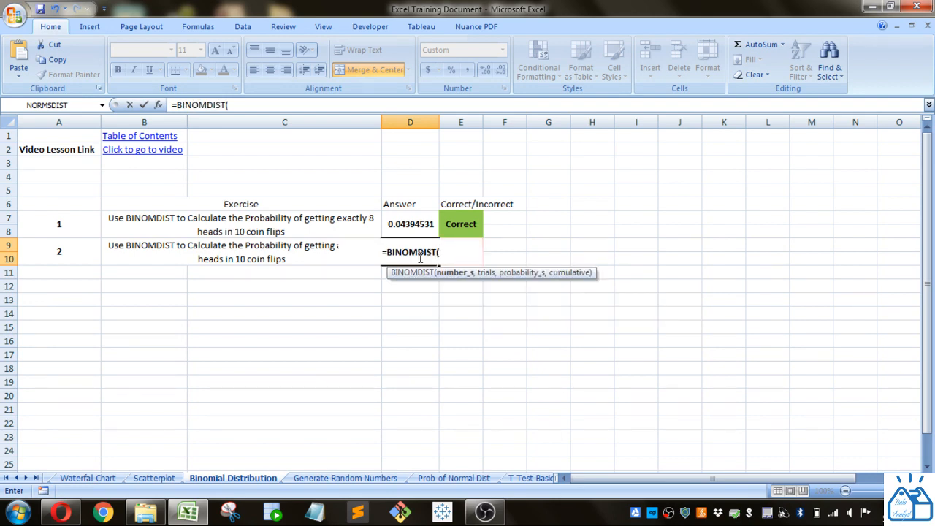
Step: Give the D9 BINOMDIST function 7 successes, 10 trials, probability 0.5 and cumulative set to 1
{"action": "type", "text": "8"}
{"action": "key", "text": "BackSpace"}
{"action": "type", "text": "7"}
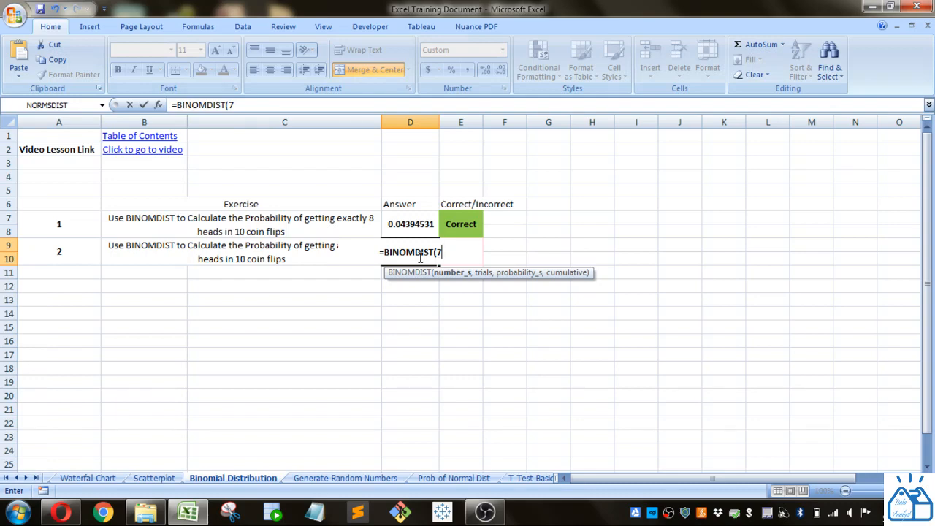
{"action": "type", "text": ",10"}
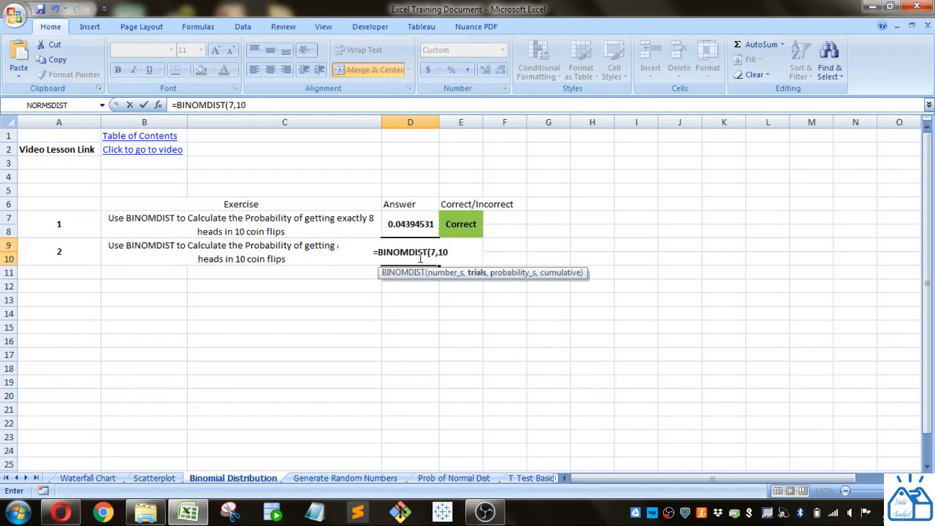
{"action": "type", "text": ",0.5"}
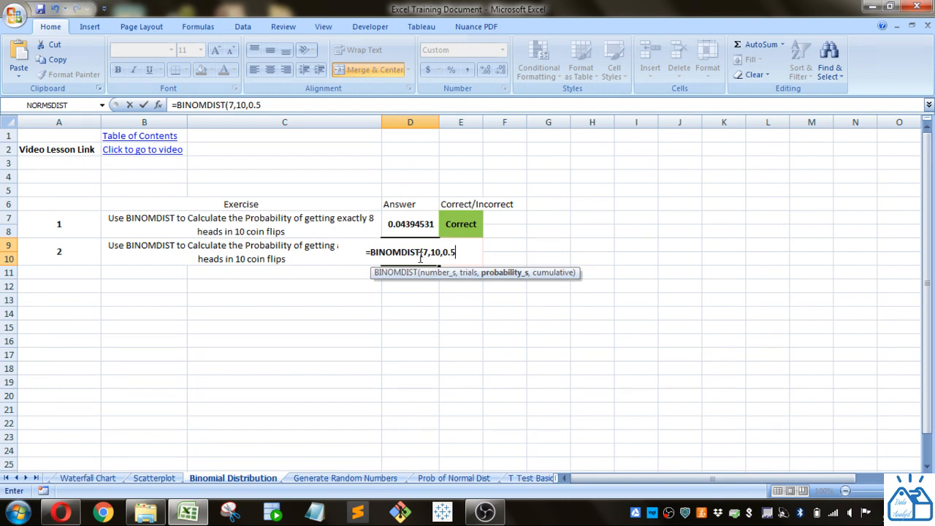
{"action": "type", "text": ",1"}
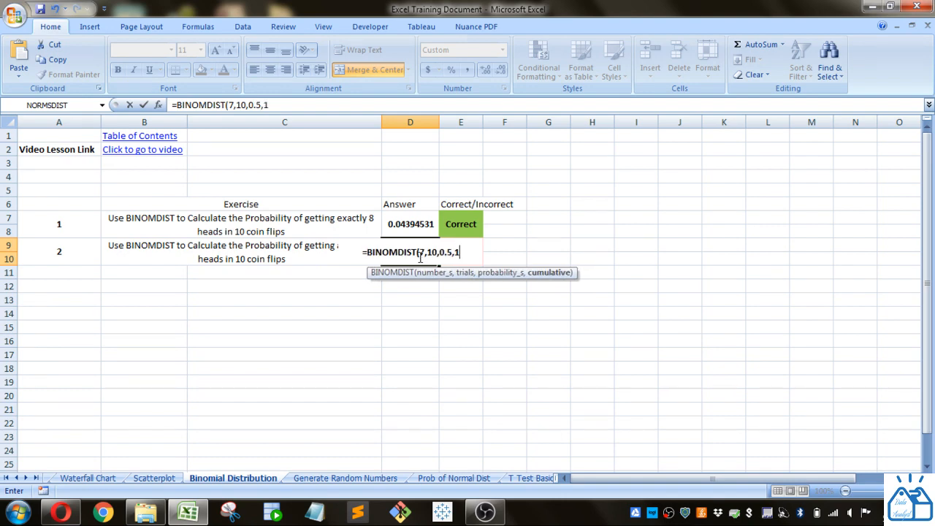
{"action": "type", "text": ")"}
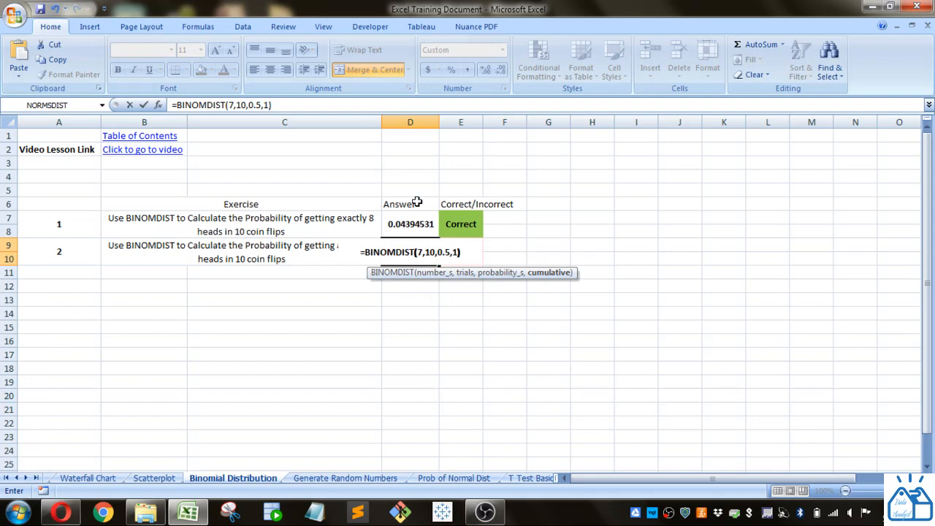
Step: Subtract the cumulative probability from 1 so that D9 holds =1-BINOMDIST(7,10,0.5,1)
{"action": "left_click", "coordinate": [367, 255]}
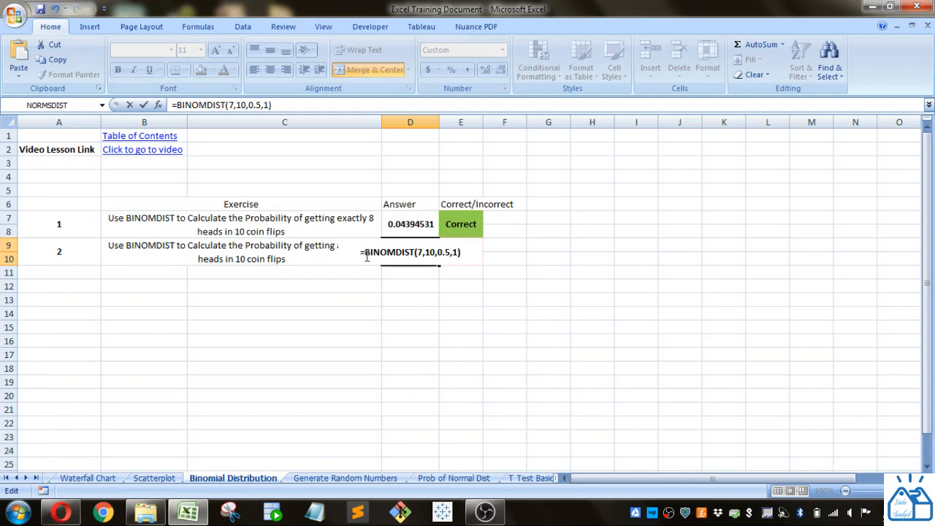
{"action": "type", "text": "1-"}
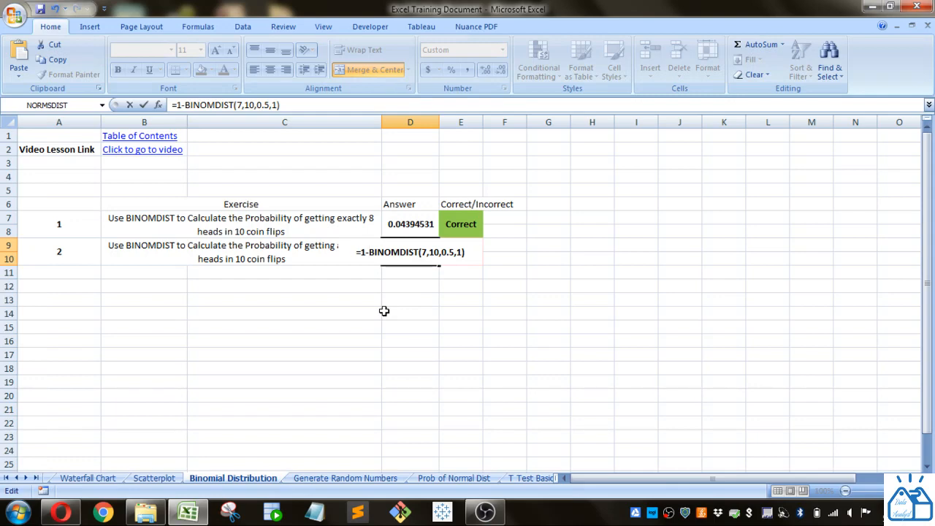
{"action": "key", "text": "Return"}
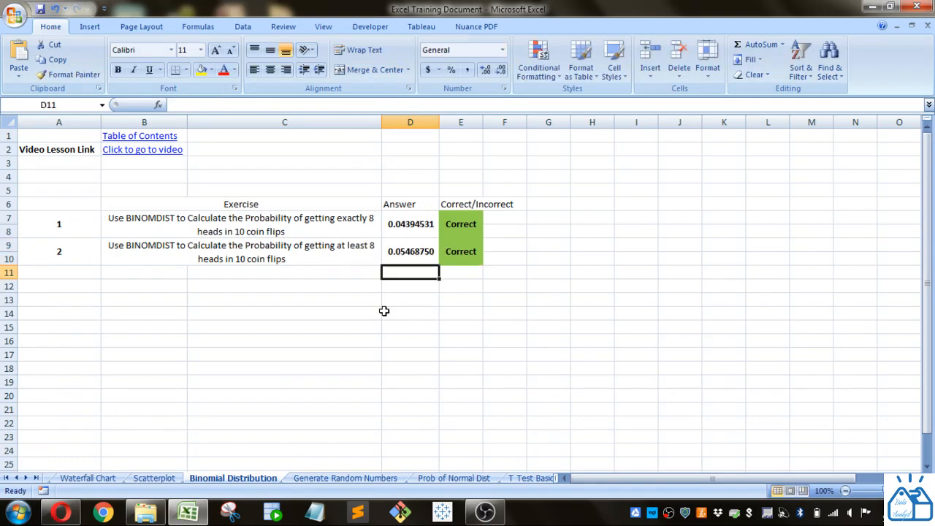
{"action": "left_click", "coordinate": [410, 257]}
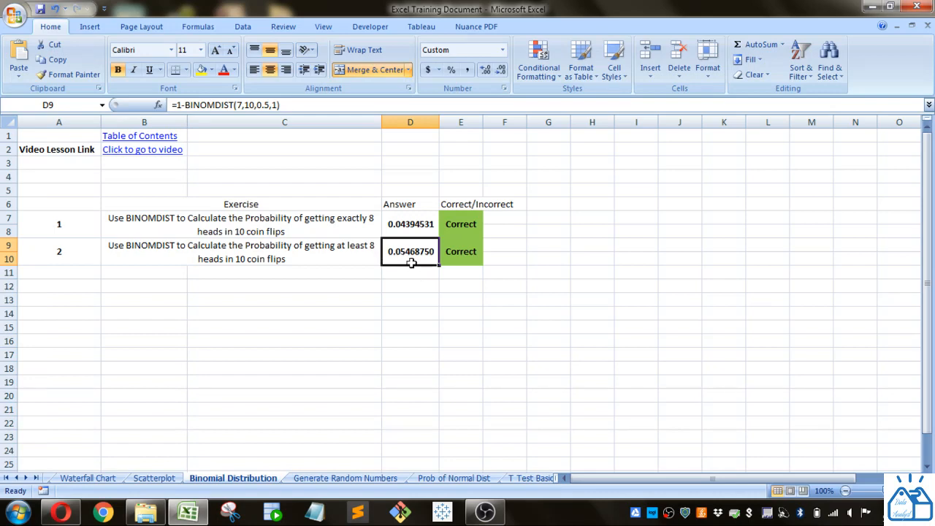
{"action": "left_click", "coordinate": [411, 287]}
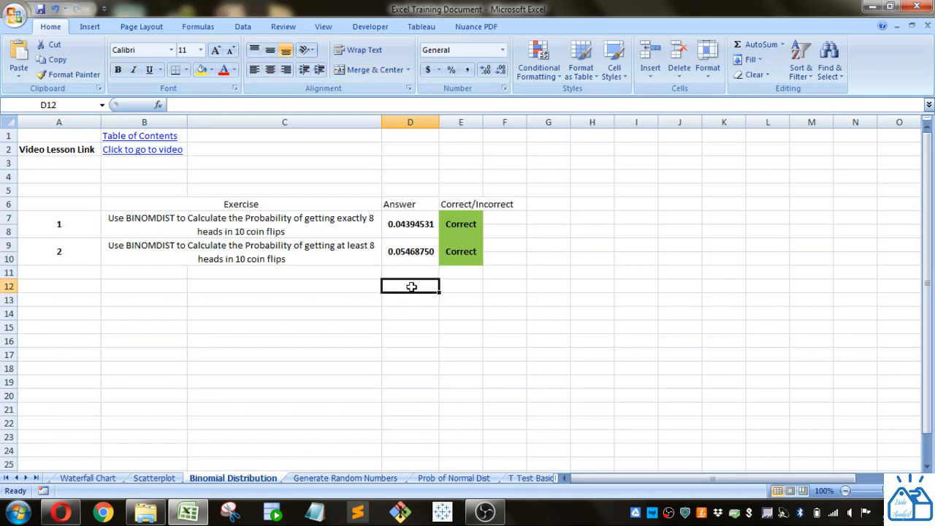
{"action": "left_click", "coordinate": [321, 308]}
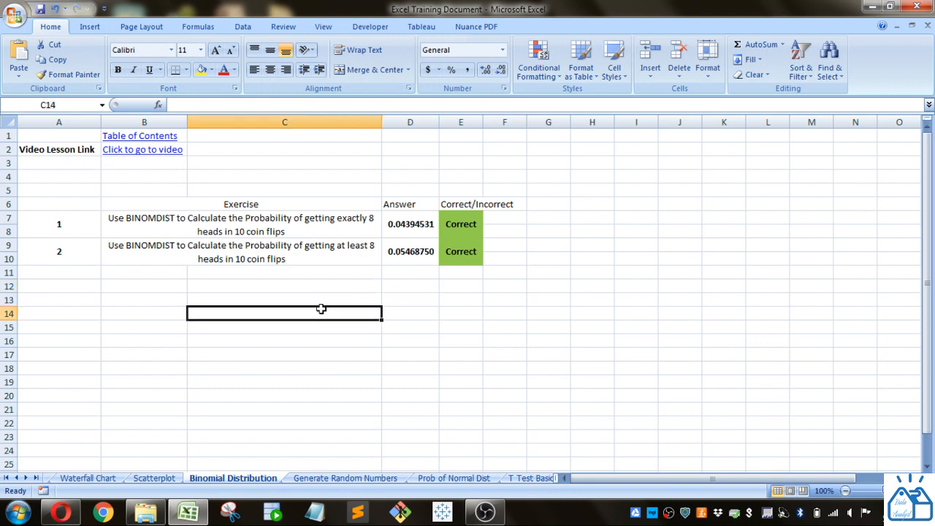